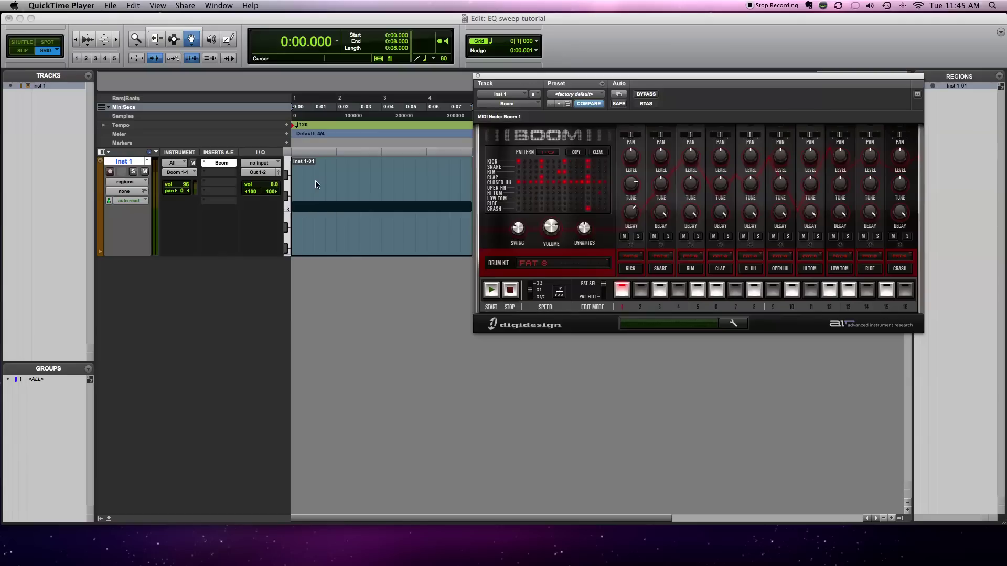
Play the Boom drum loop and insert EQ 3 1-Band (stereo) in Inst 1's slot B.
click(297, 278)
key(space)
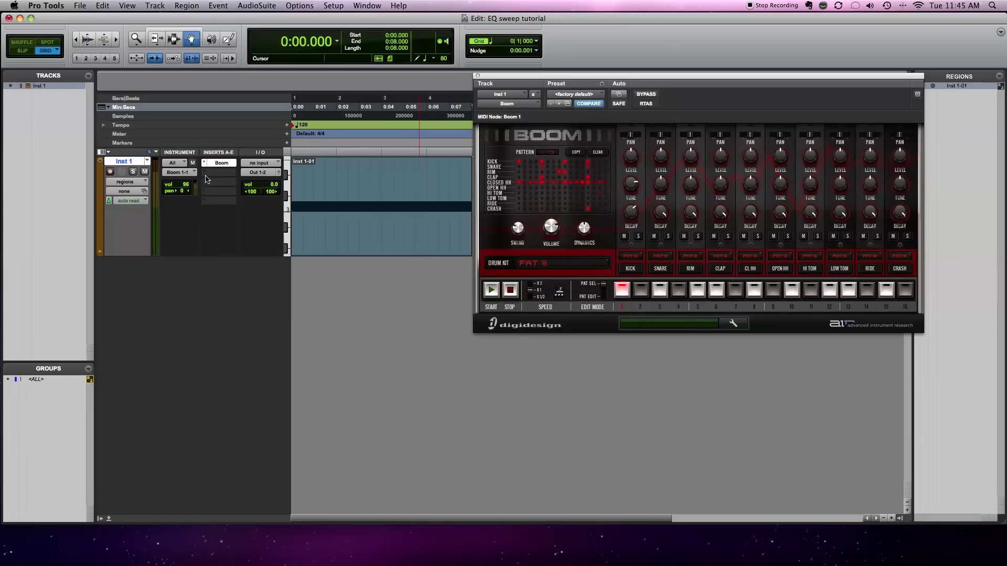
click(206, 174)
mouse_move(231, 190)
mouse_move(339, 192)
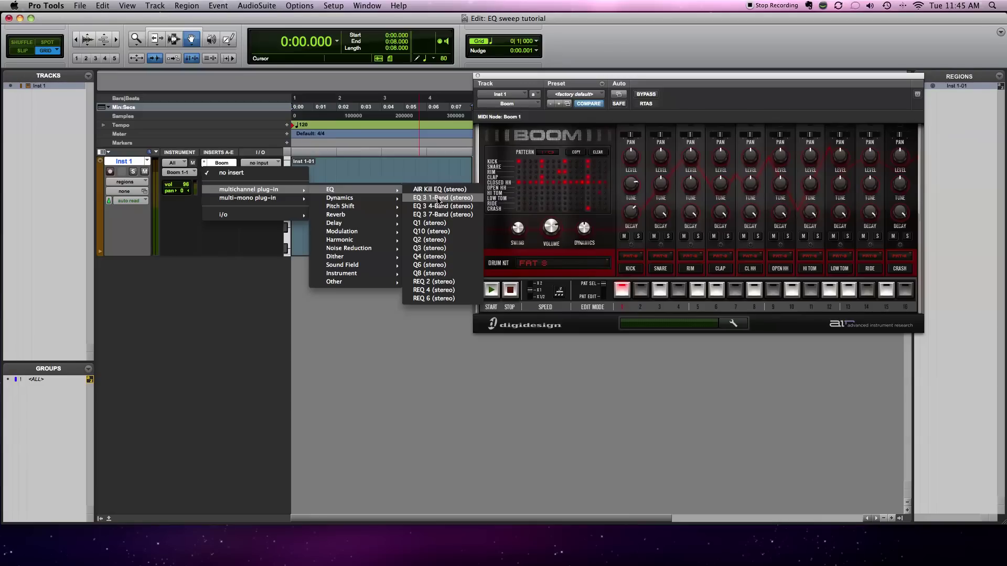
click(438, 198)
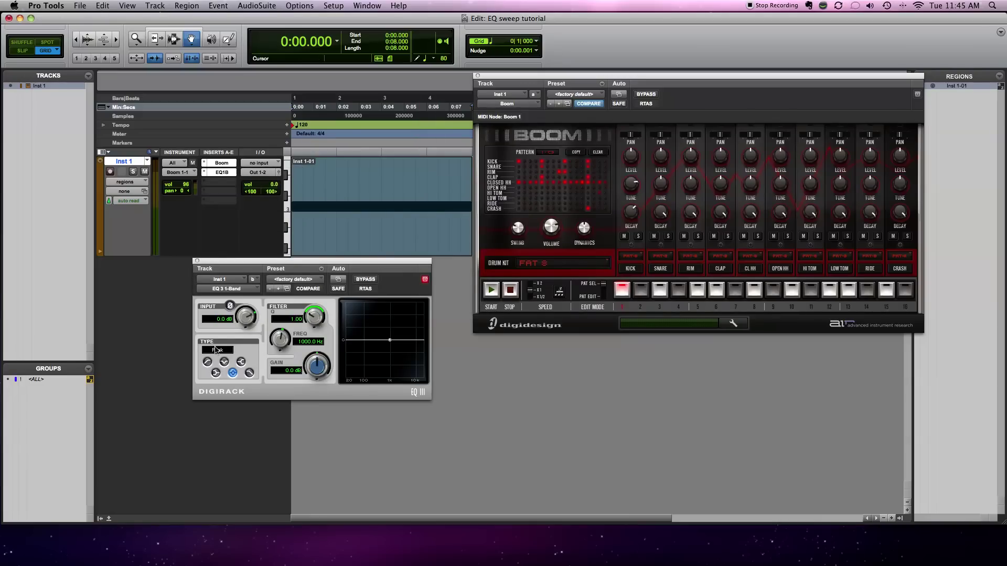
Make the EQ a Low-Pass filter and sweep its cutoff from about 101 Hz to 20.00 kHz during playback.
click(250, 372)
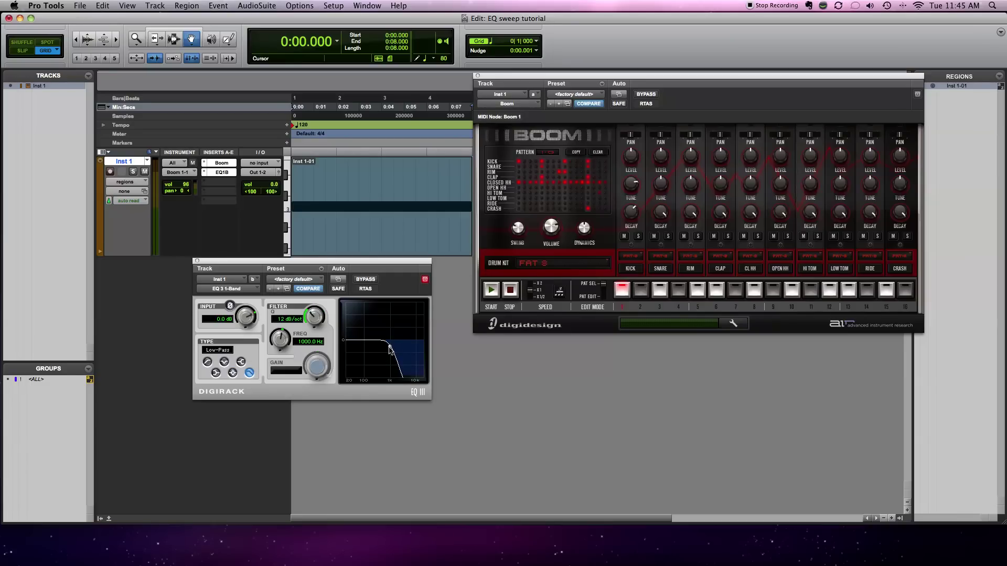
drag(389, 348, 364, 350)
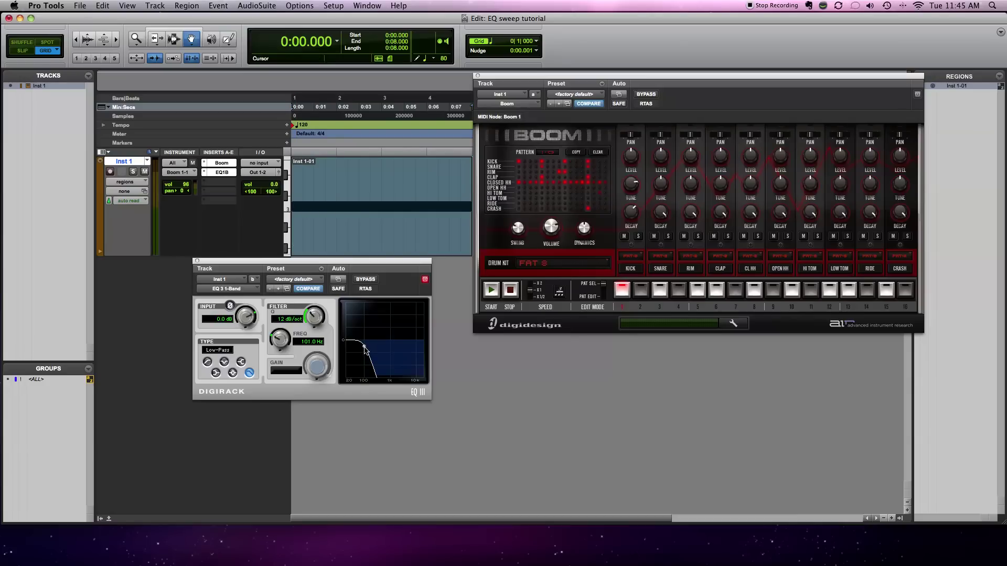
key(space)
drag(365, 349, 430, 347)
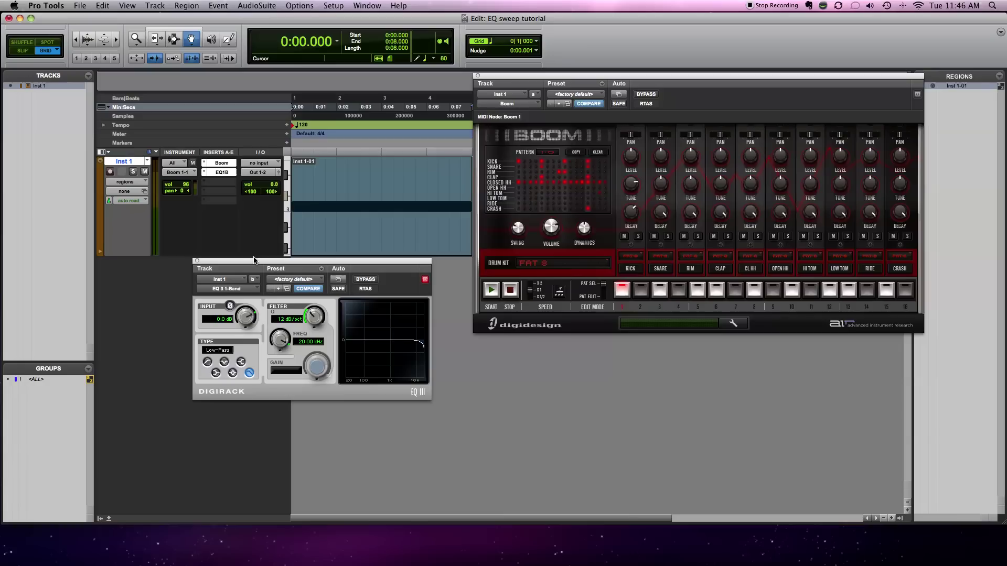
Add the EQ 3 1-Band Frequency parameter to the plug-in's automated parameters.
click(343, 282)
click(372, 136)
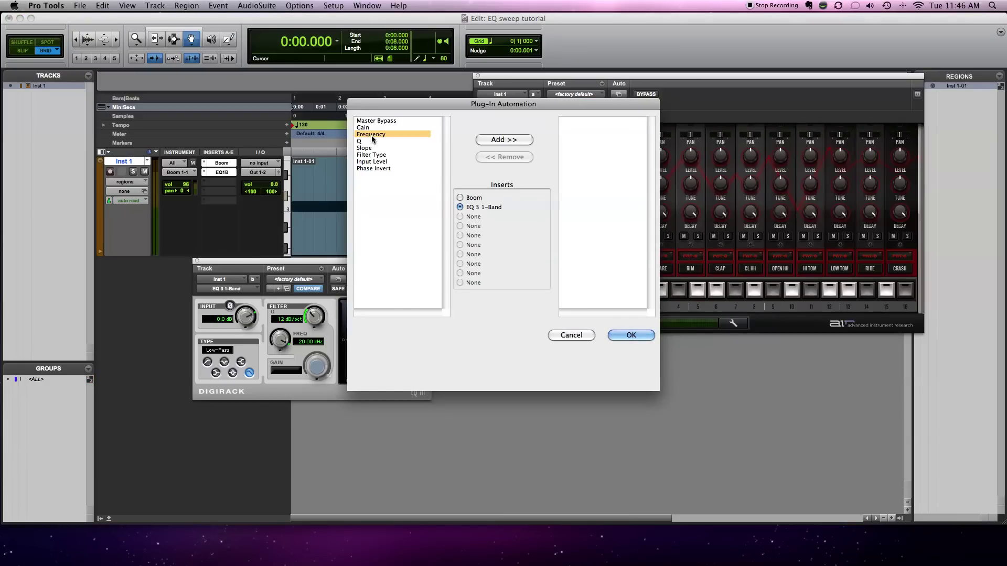
click(495, 140)
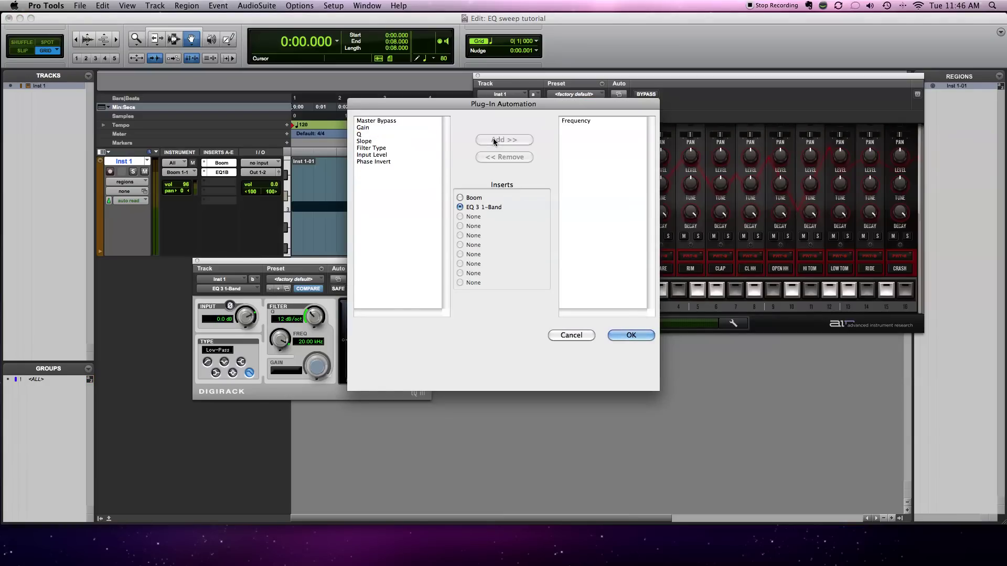
click(631, 336)
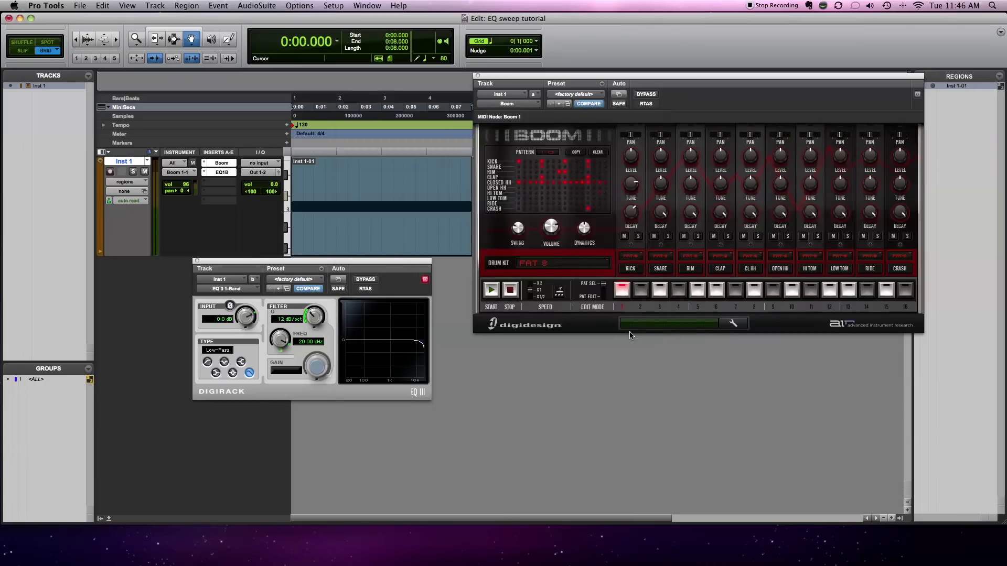
Switch Inst 1's track view to the (fx b) EQ 3 1-Band Frequency lane.
click(143, 184)
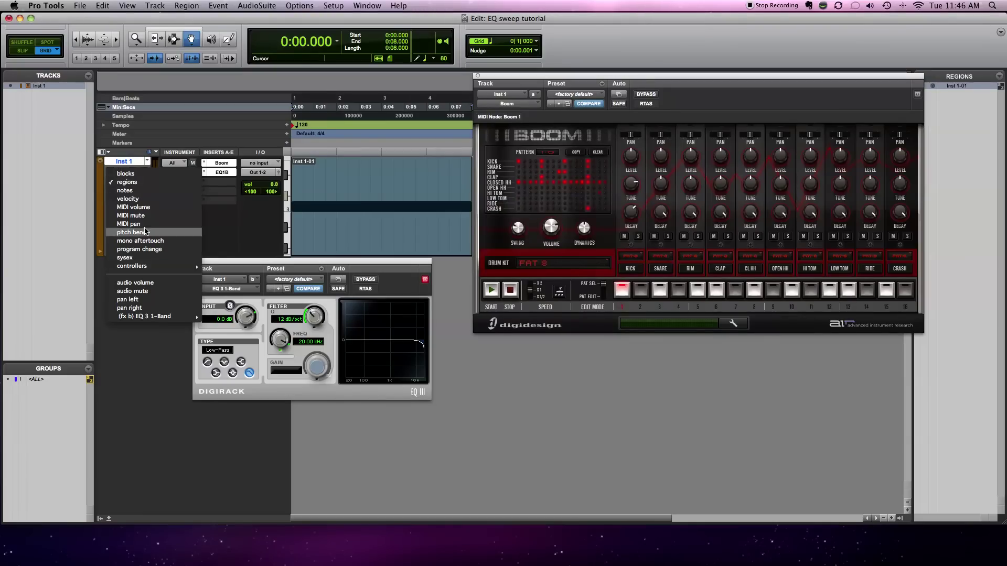
mouse_move(148, 317)
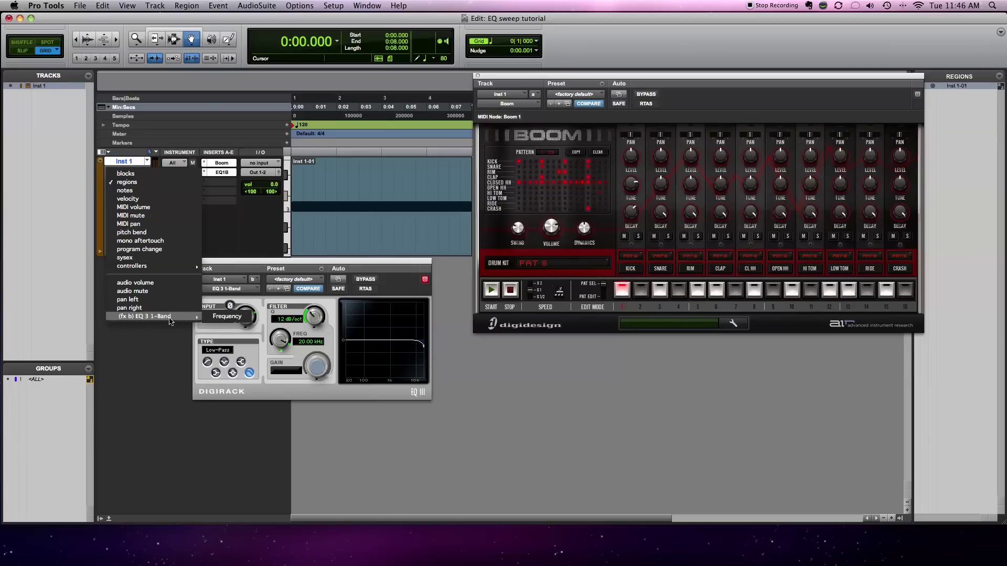
click(224, 317)
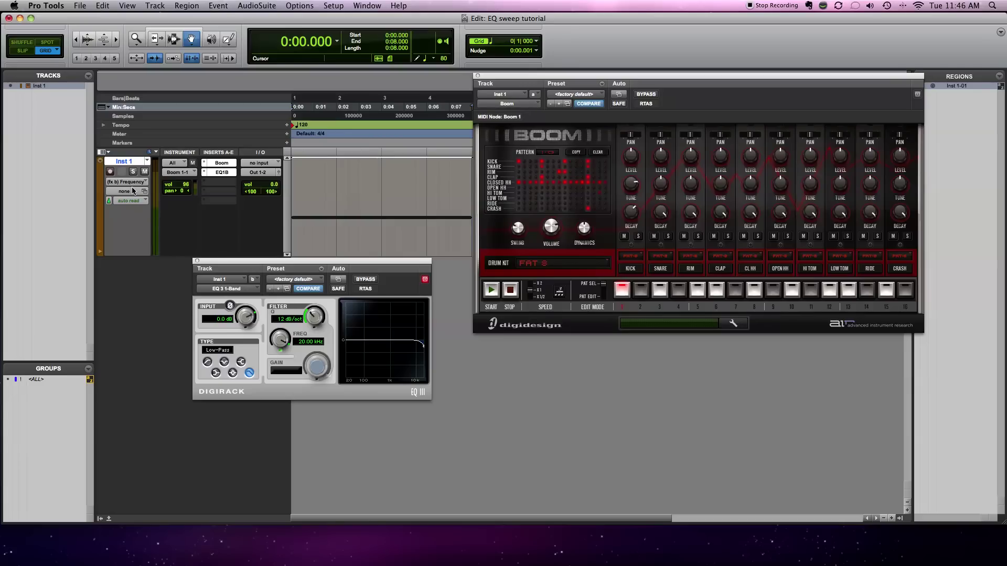
Put Inst 1 in Latch mode and record a cutoff sweep rising from about 106 Hz to 20.00 kHz.
click(129, 201)
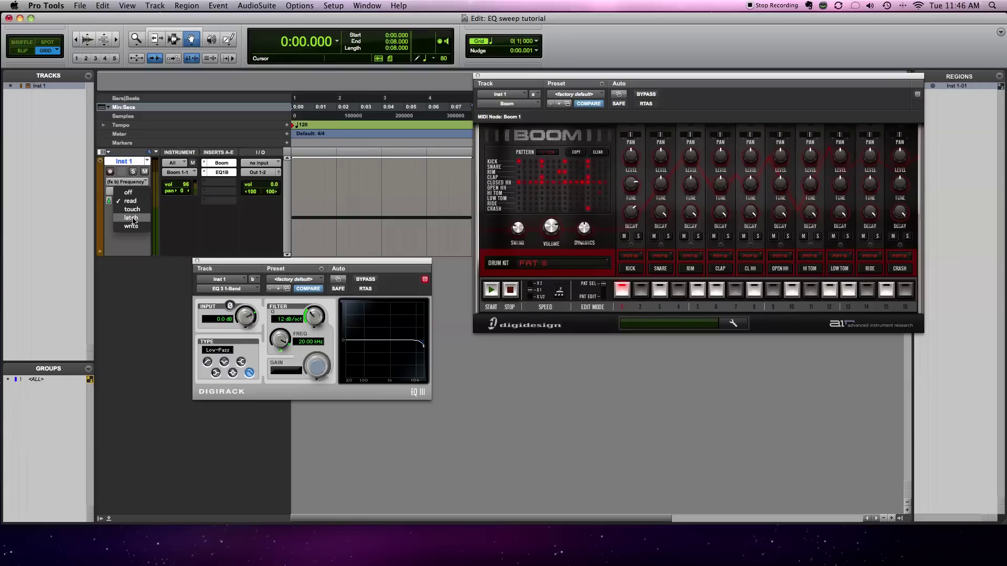
click(131, 218)
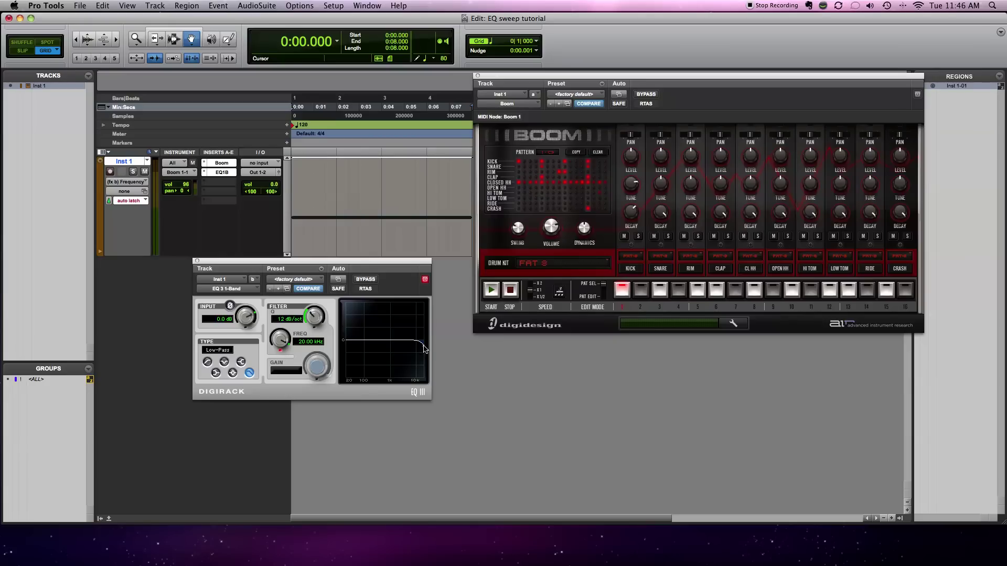
drag(425, 349, 364, 356)
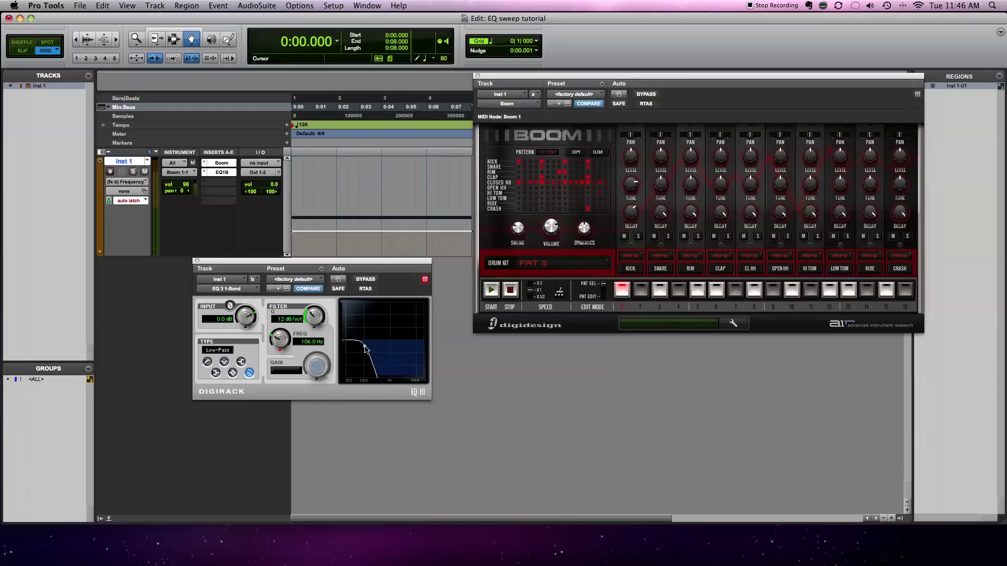
key(space)
drag(365, 350, 436, 354)
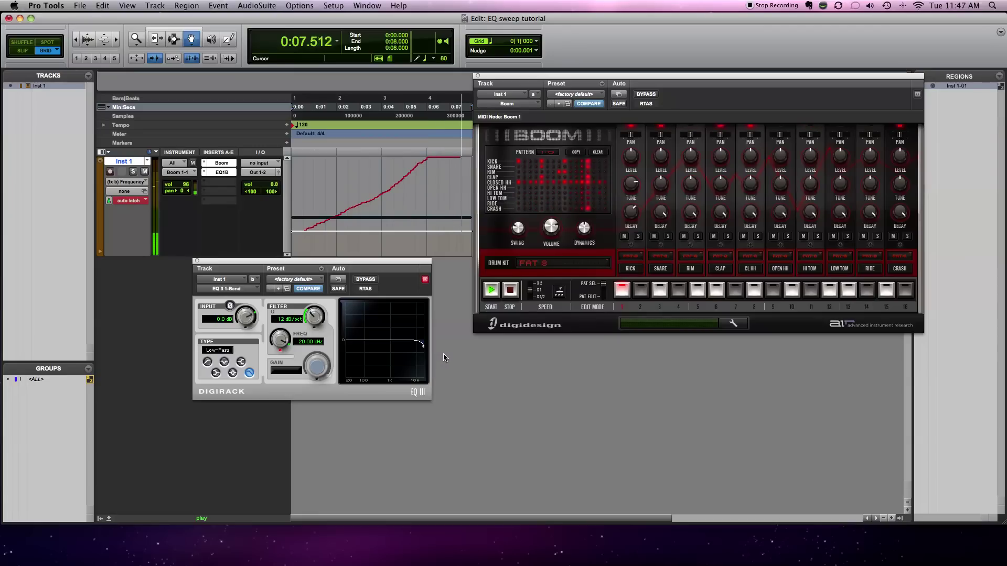
Switch Inst 1 to Read automation and play back the recorded filter sweep.
click(141, 203)
click(139, 190)
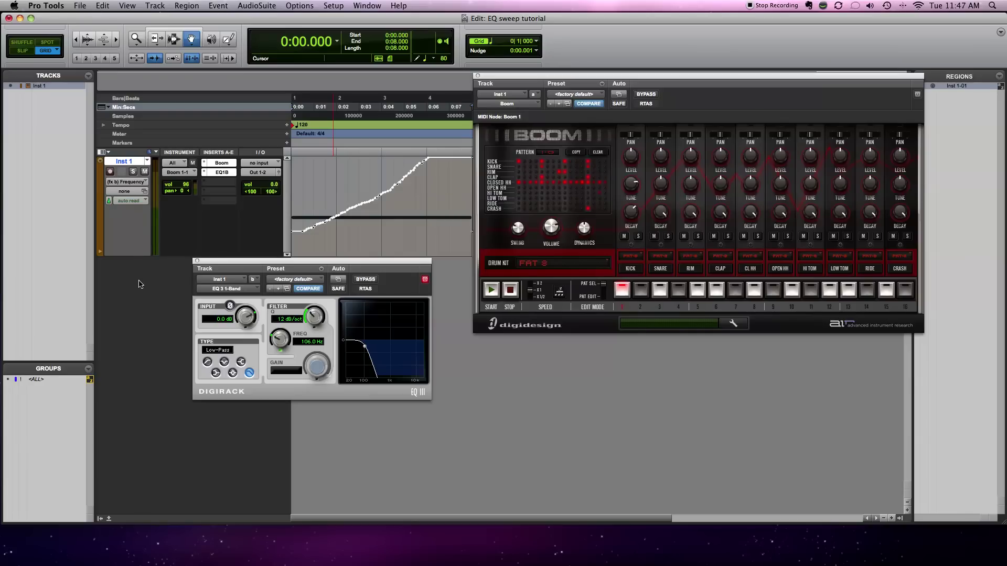
key(space)
Draw a straight Frequency line from 106.0 Hz to 20.00 kHz with the Pencil Line tool and play it.
click(228, 39)
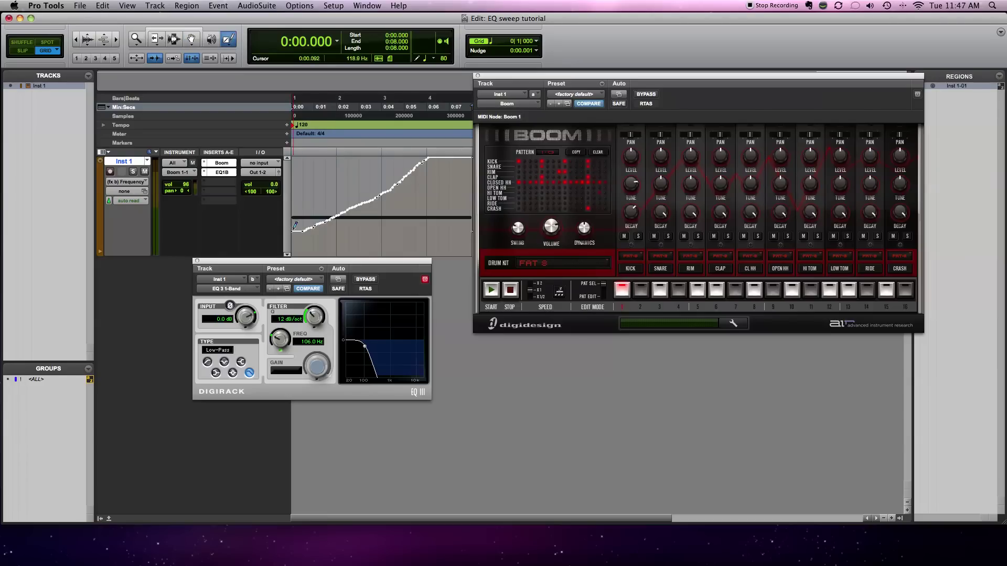
drag(293, 230, 428, 157)
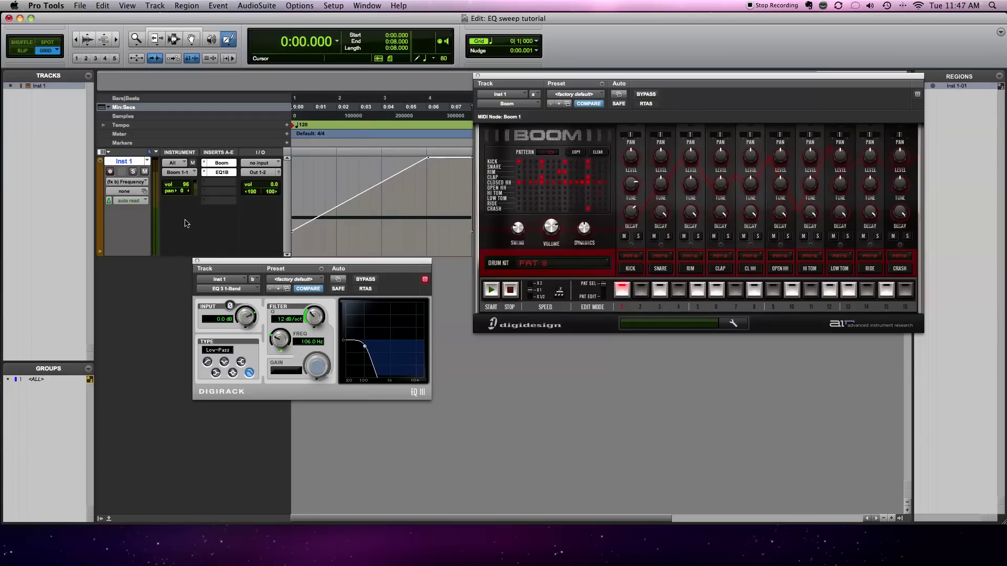
key(space)
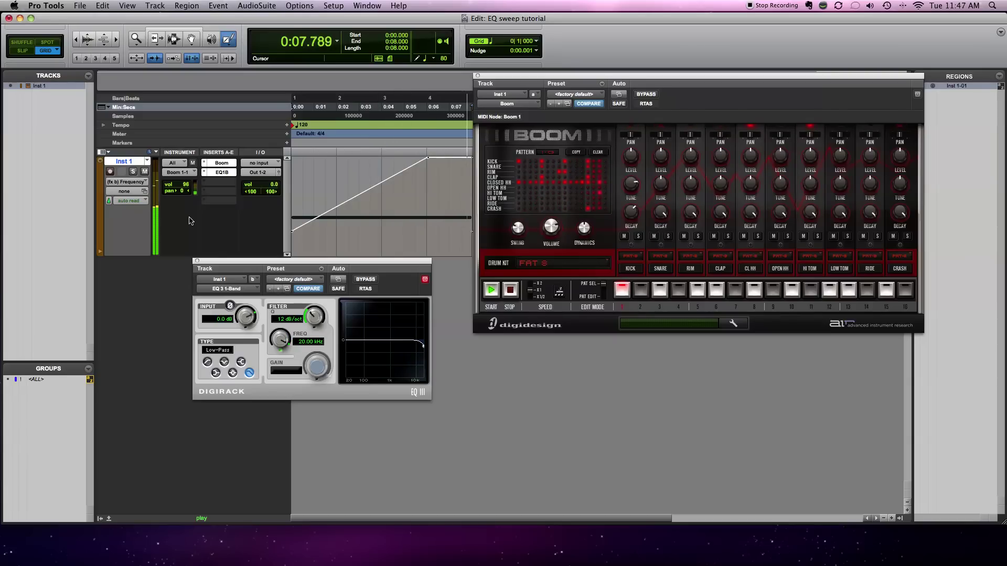
click(194, 42)
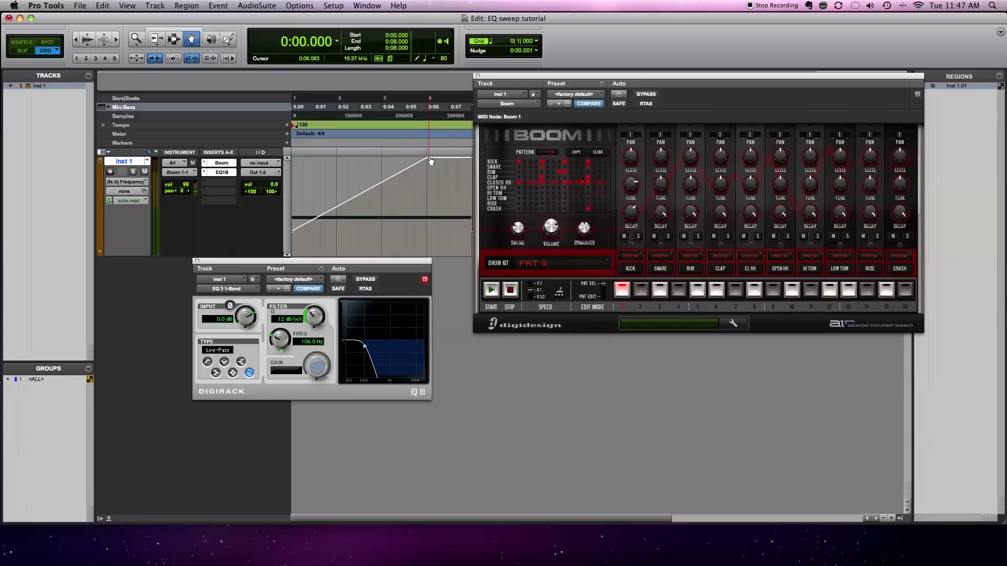
drag(430, 160, 336, 157)
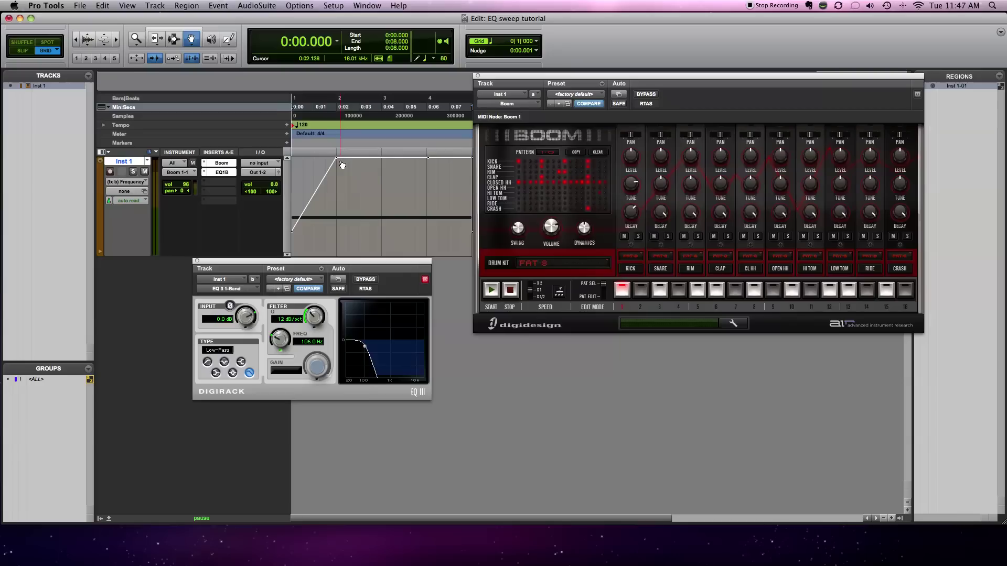
key(space)
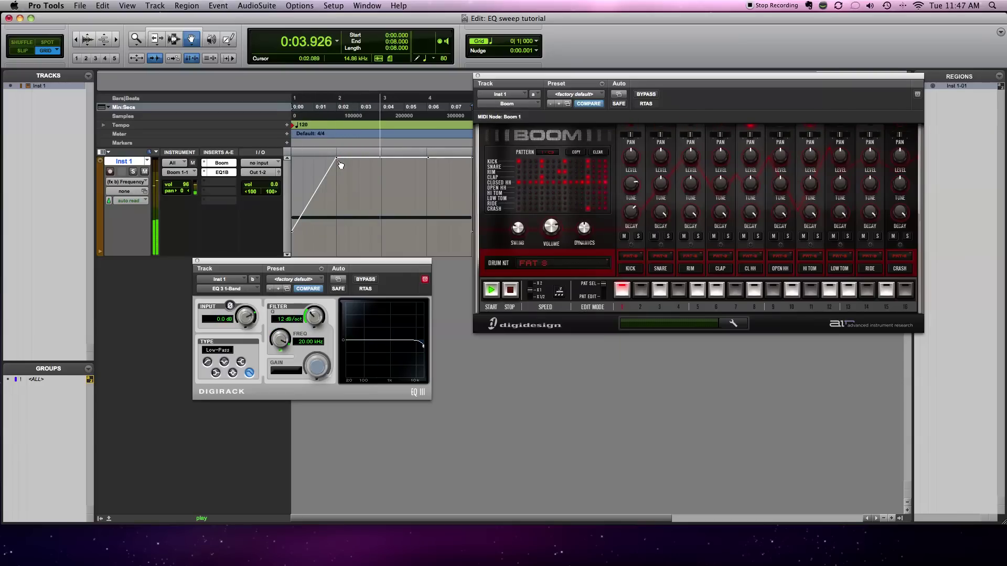
key(space)
click(336, 158)
drag(336, 157, 427, 157)
key(space)
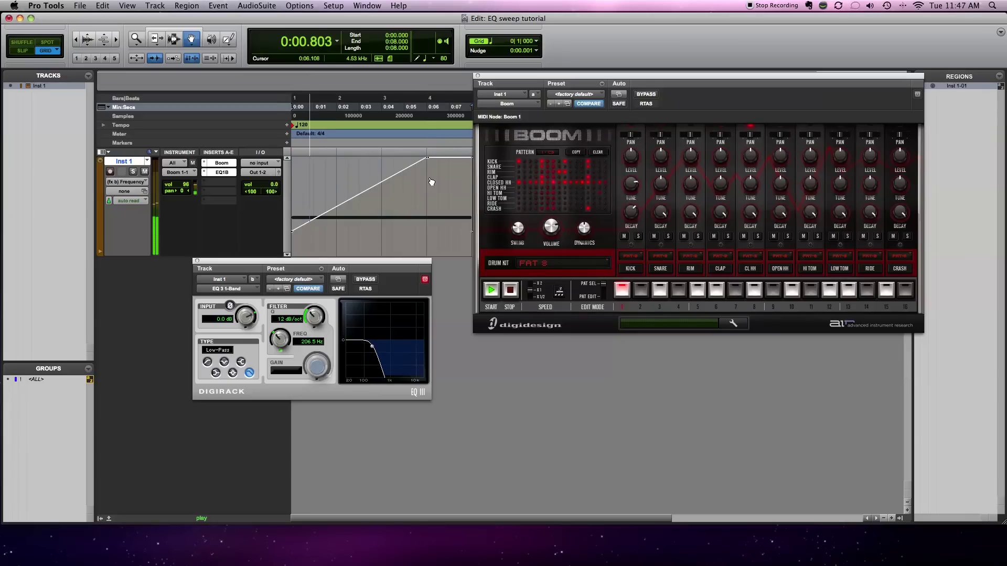